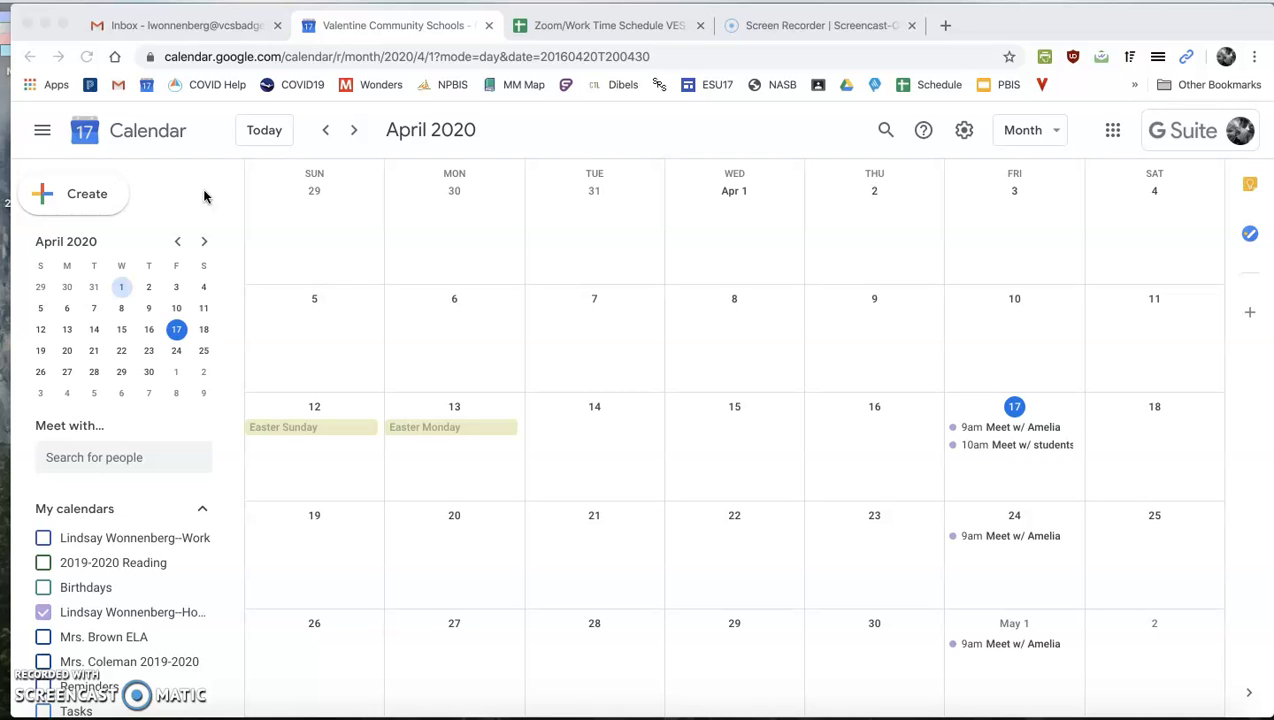
Locate Calendar among the Google apps from a new browser tab, and return to the already open calendar
left_click(946, 27)
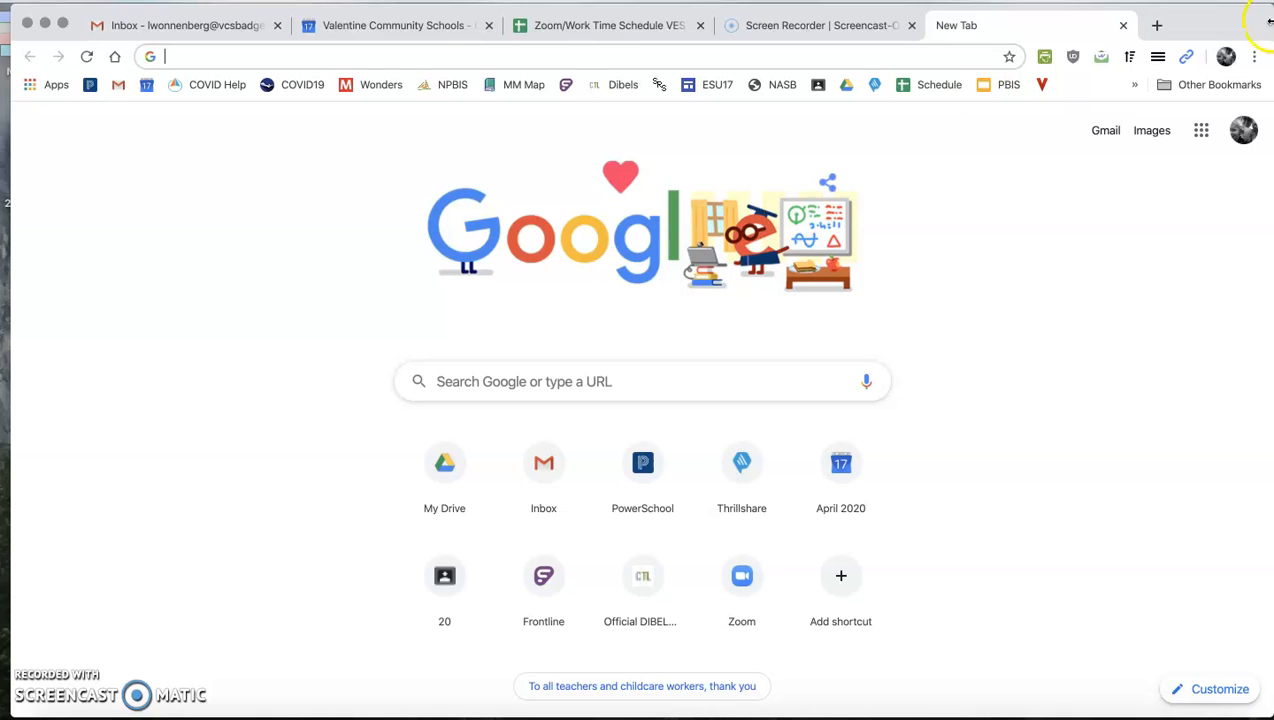
left_click(1202, 140)
left_click(1202, 142)
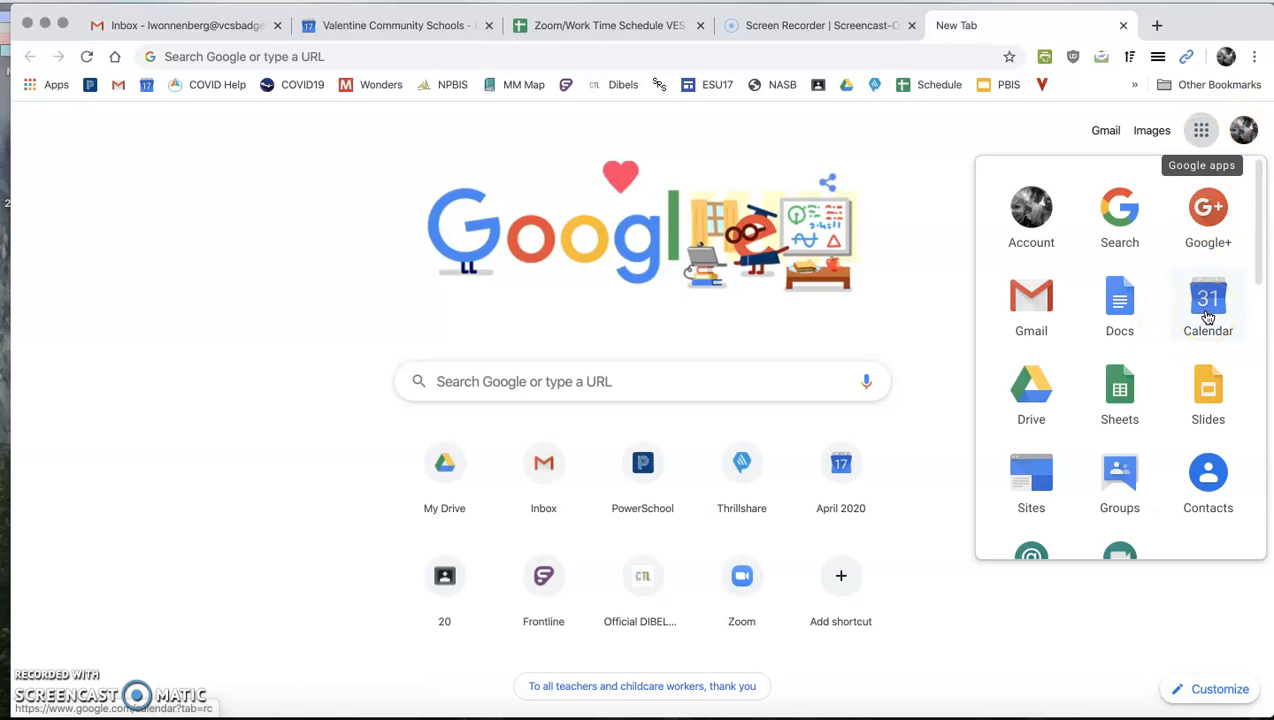
left_click(398, 30)
left_click(1124, 25)
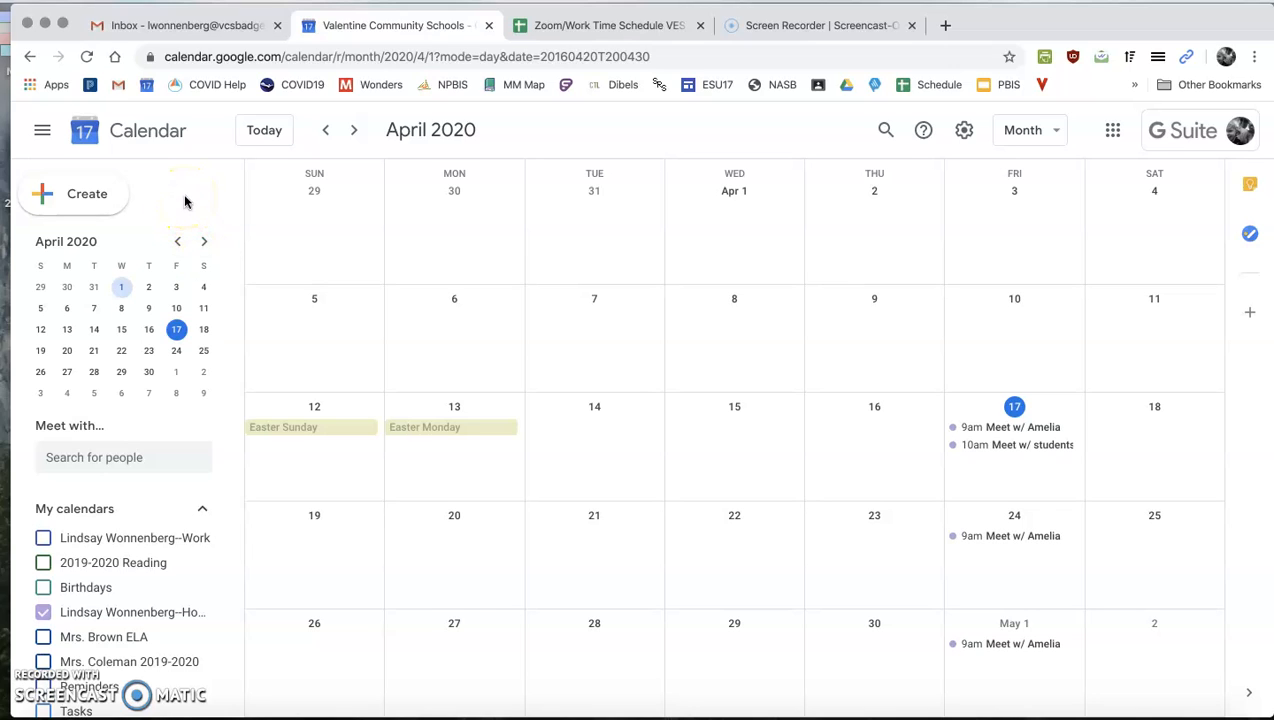
Create a new calendar event with full options and title it "Meet w/ 4th grade"
left_click(76, 199)
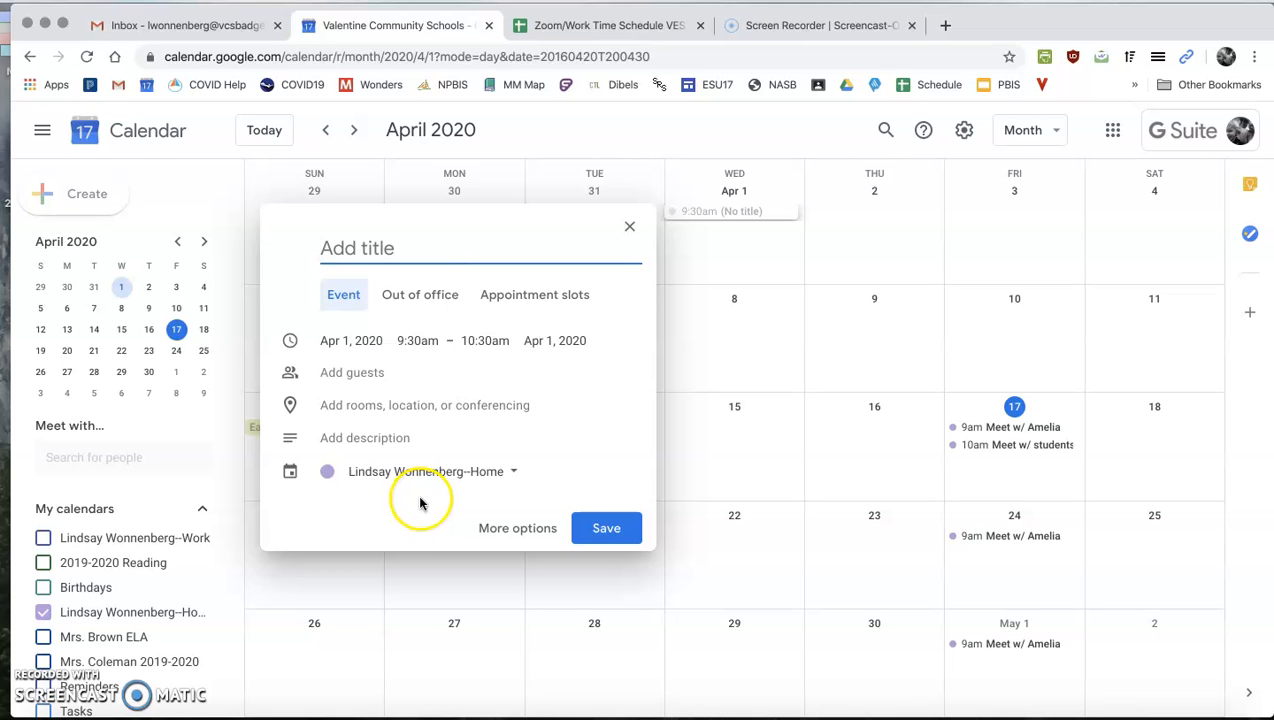
left_click(497, 530)
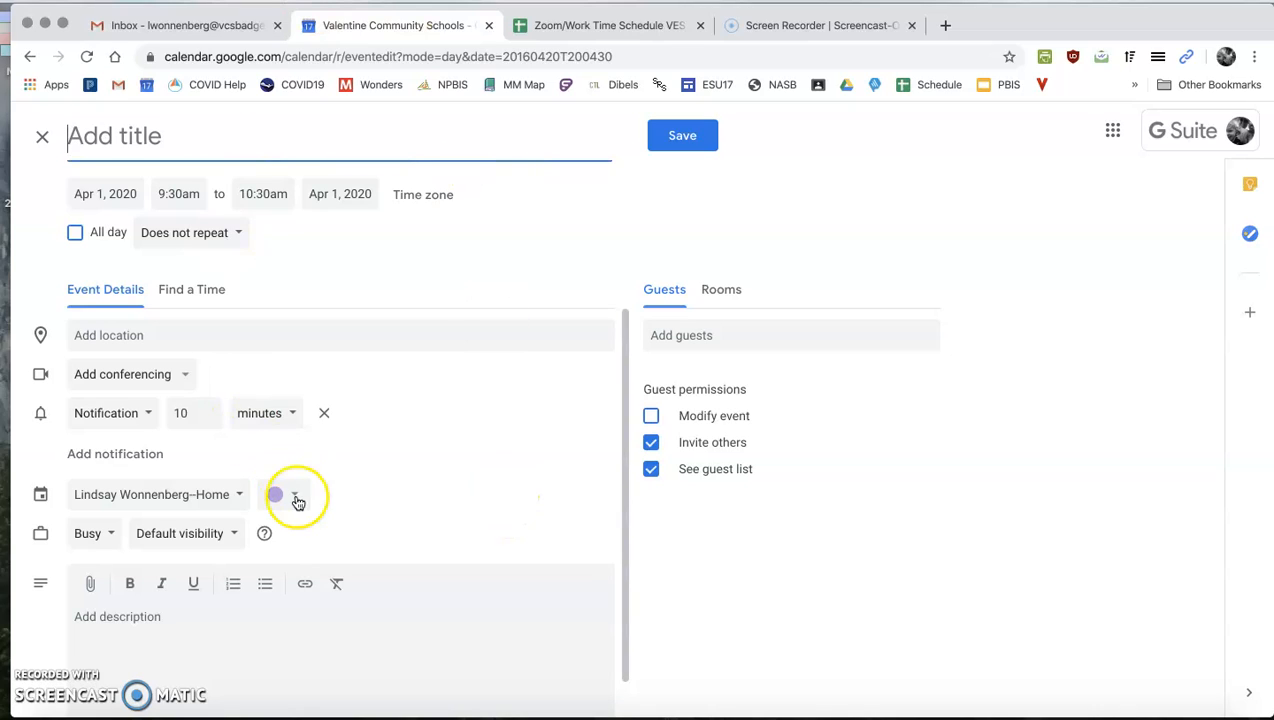
type("Meet")
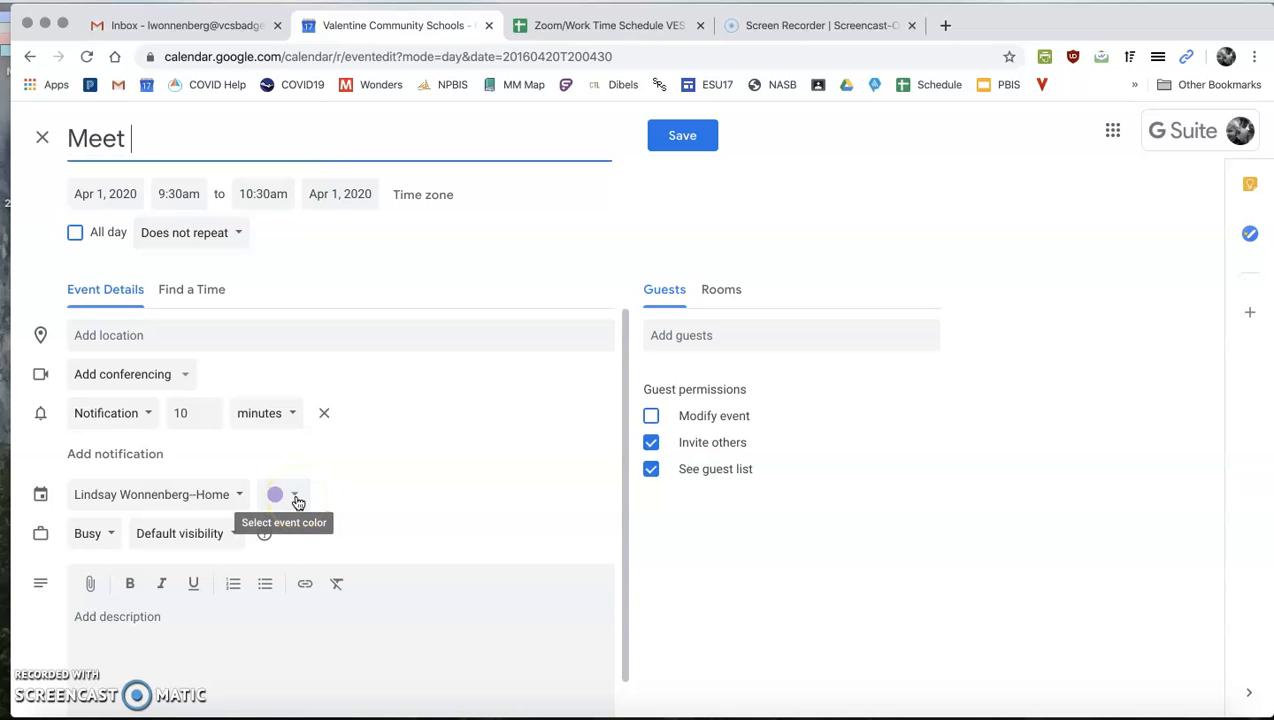
type(" w/ stude")
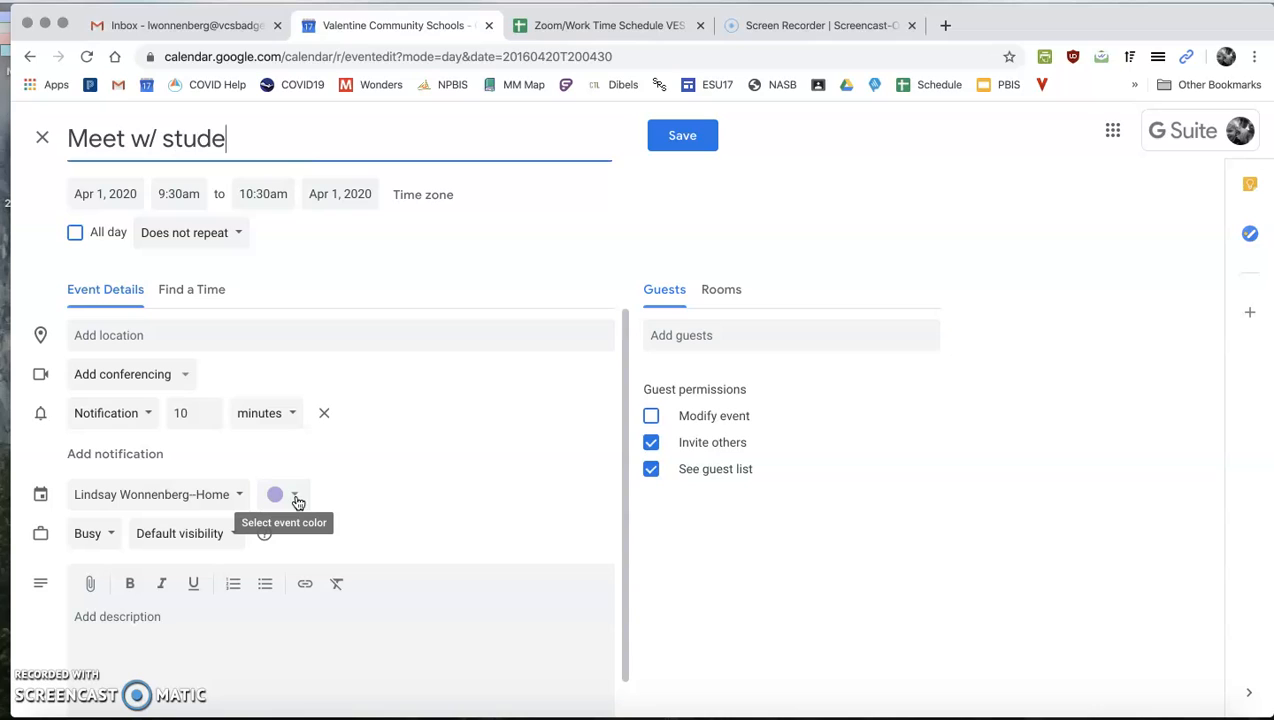
key("BackSpace")
key("BackSpace")
key("BackSpace")
key("BackSpace")
key("BackSpace")
type("4t")
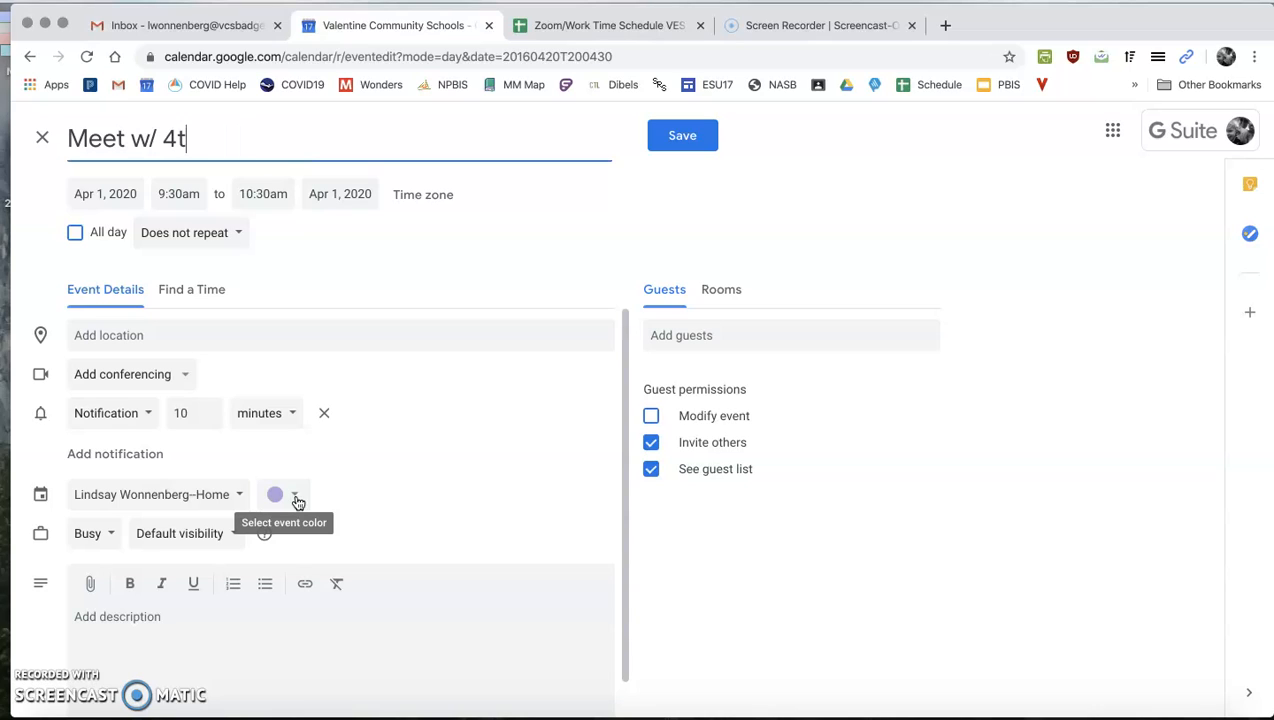
type("h grade")
left_click(99, 484)
Schedule the event for Apr 17, 2020 with a 10:30am start time
left_click(121, 194)
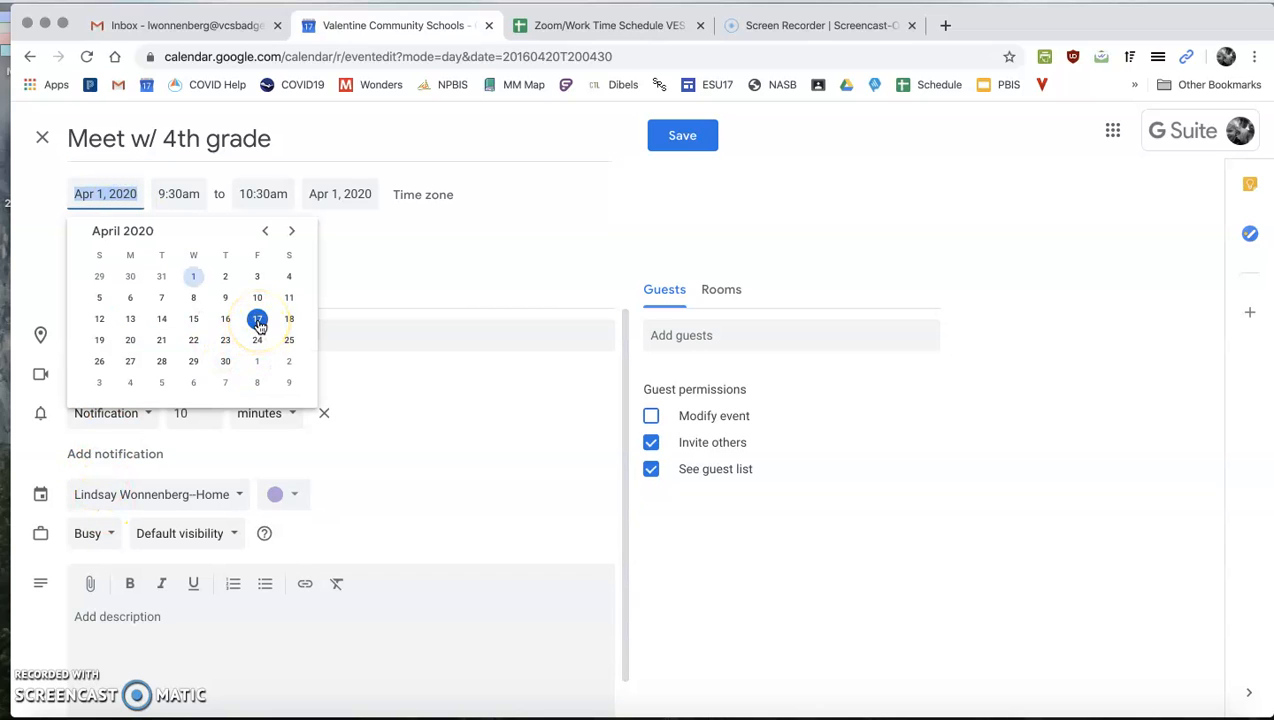
left_click(258, 322)
left_click(182, 196)
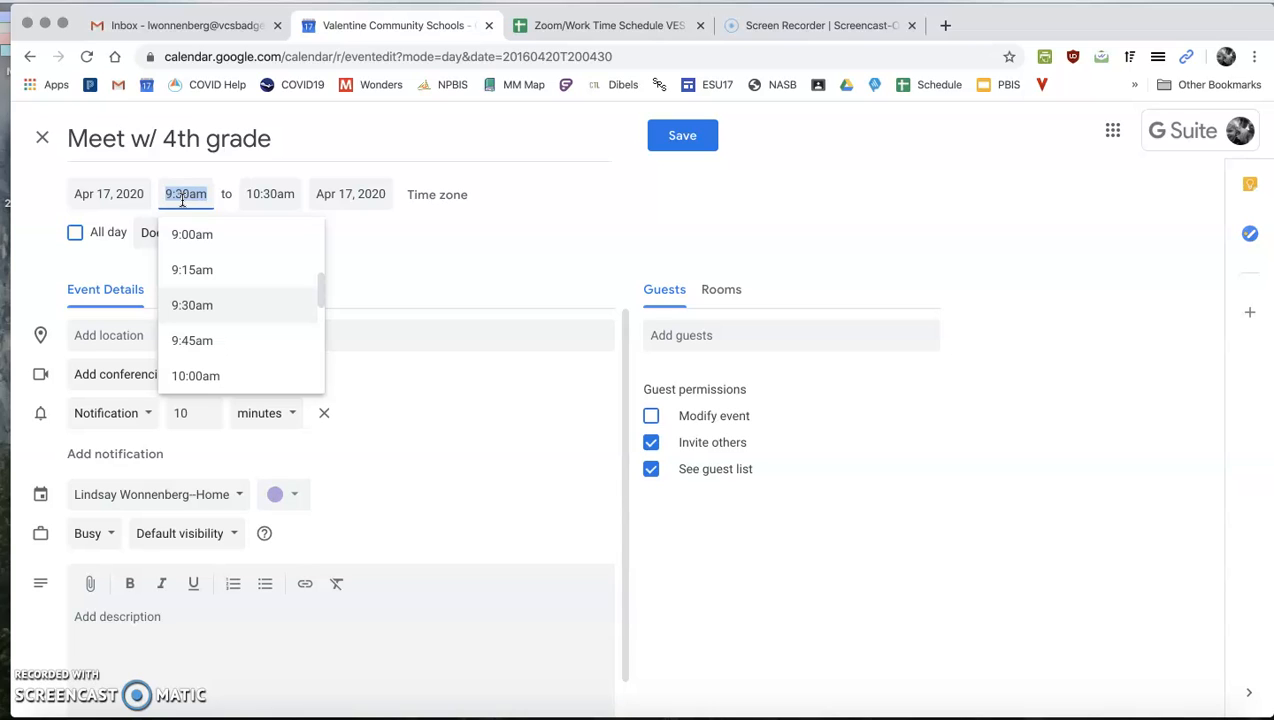
type("10")
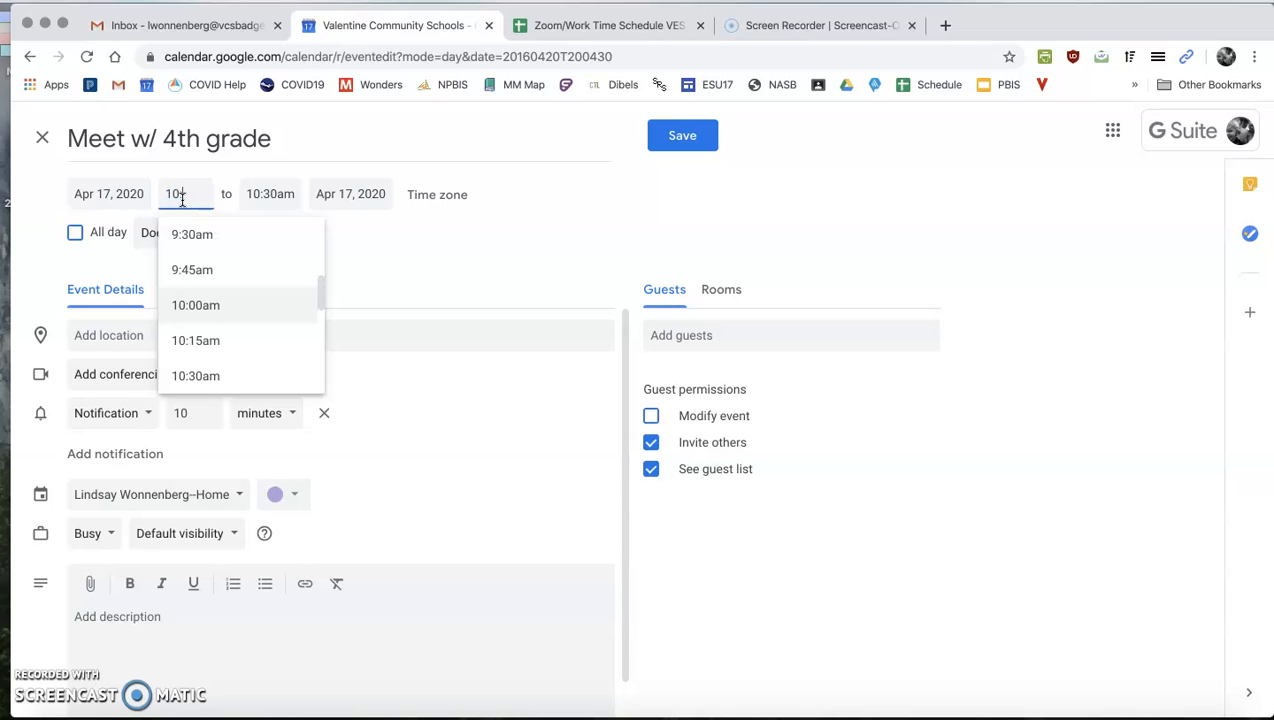
left_click(195, 376)
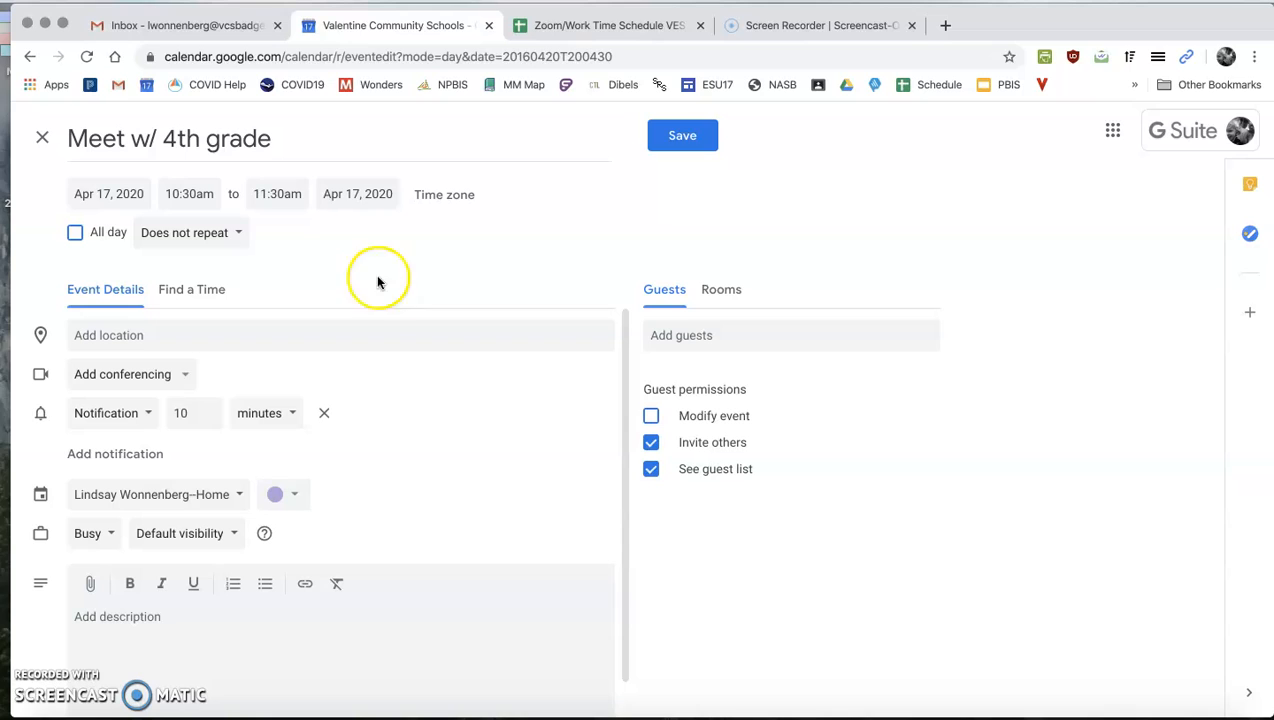
Review the recurrence choices available for the event without choosing one
left_click(166, 238)
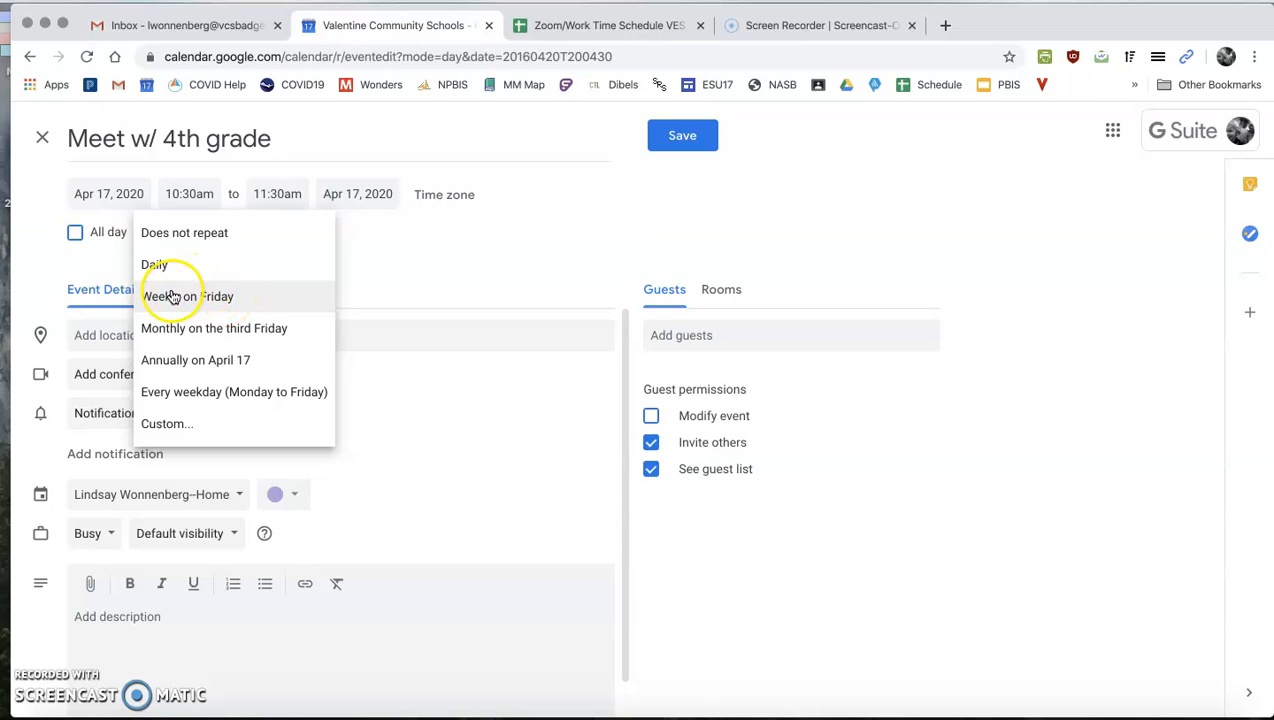
left_click(460, 266)
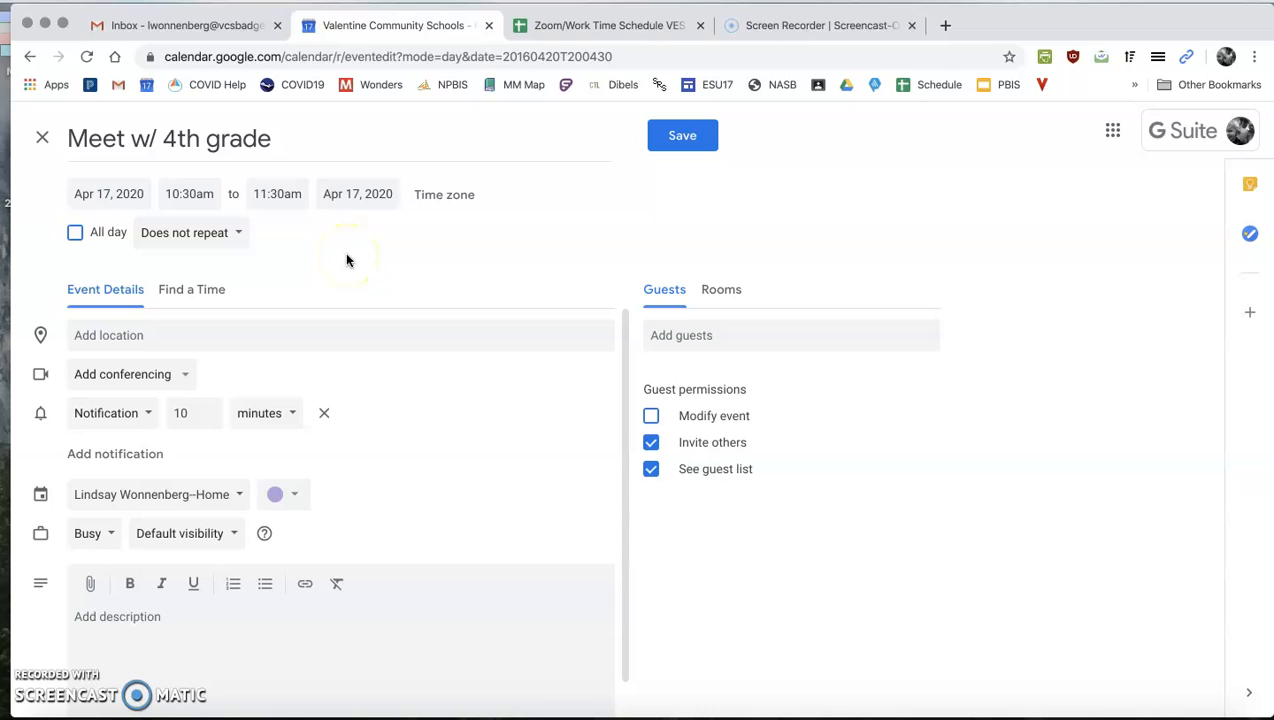
scroll(420, 421, "down", 1)
scroll(420, 421, "up", 1)
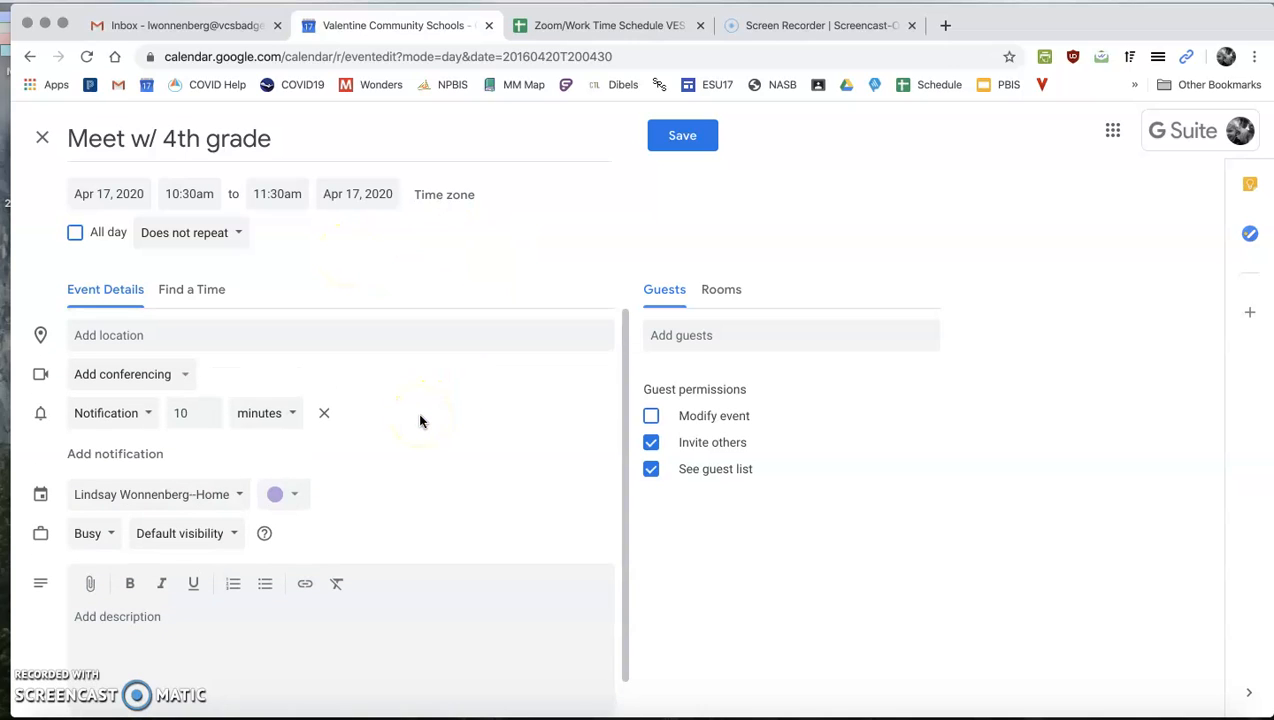
Add Hangouts Meet conferencing to the event and set its notification to 15 minutes before
left_click(95, 386)
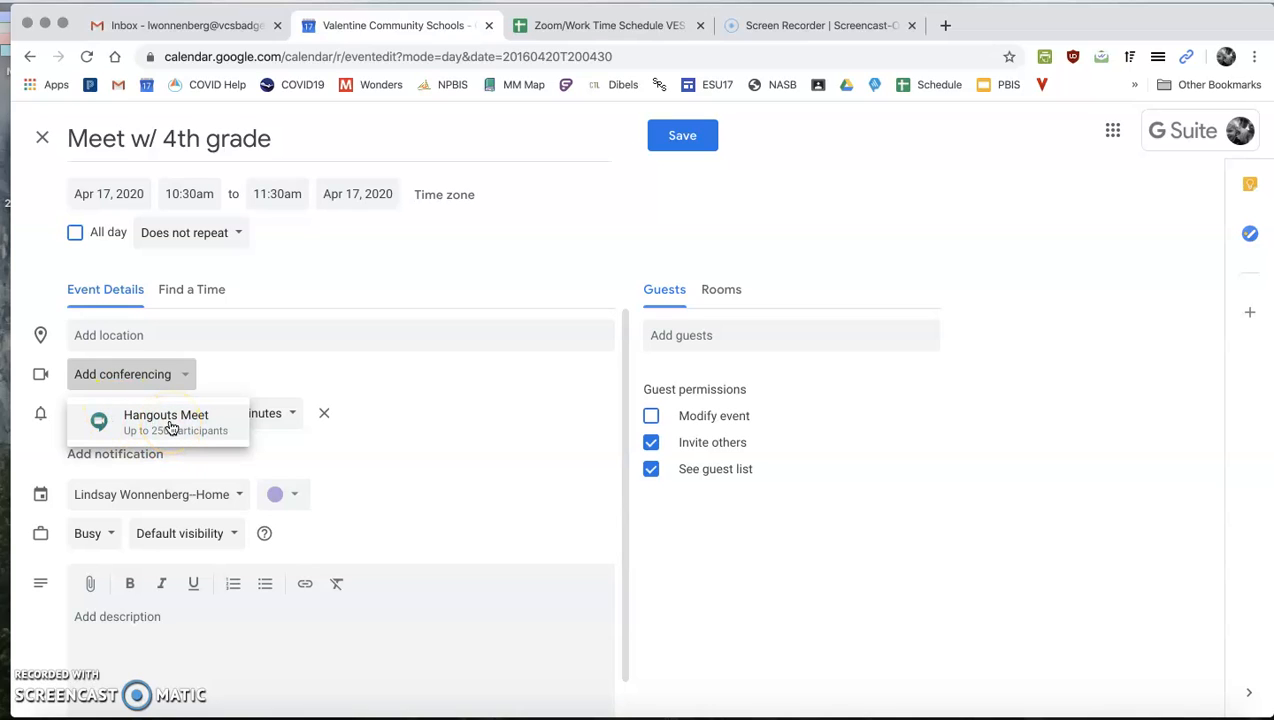
left_click(170, 427)
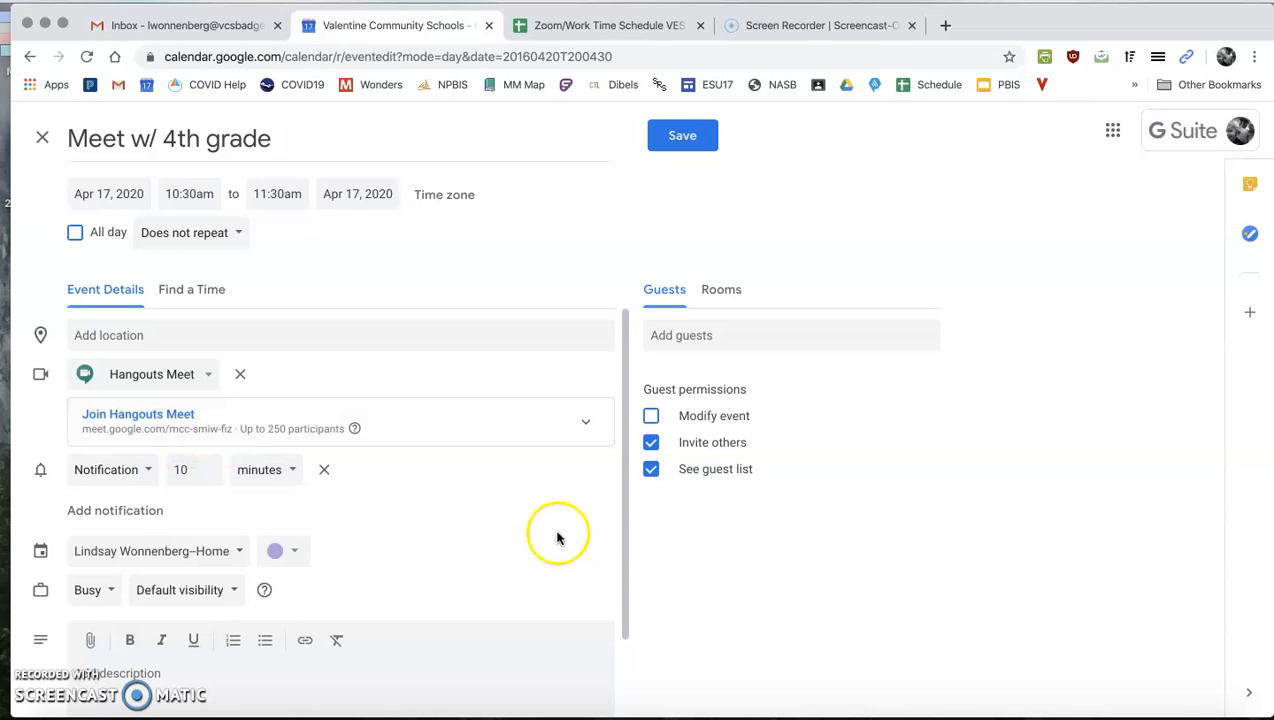
scroll(552, 532, "down", 2)
scroll(463, 421, "up", 1)
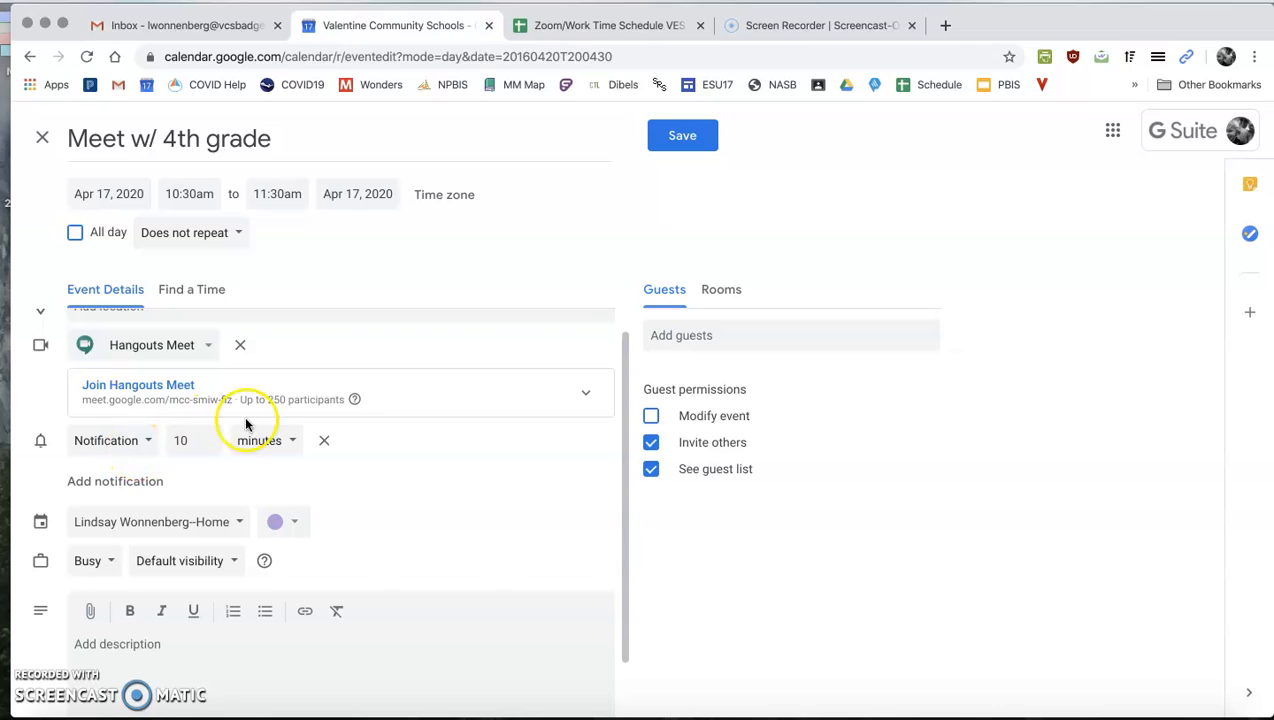
left_click(210, 444)
key("BackSpace")
type("2")
left_click(209, 437)
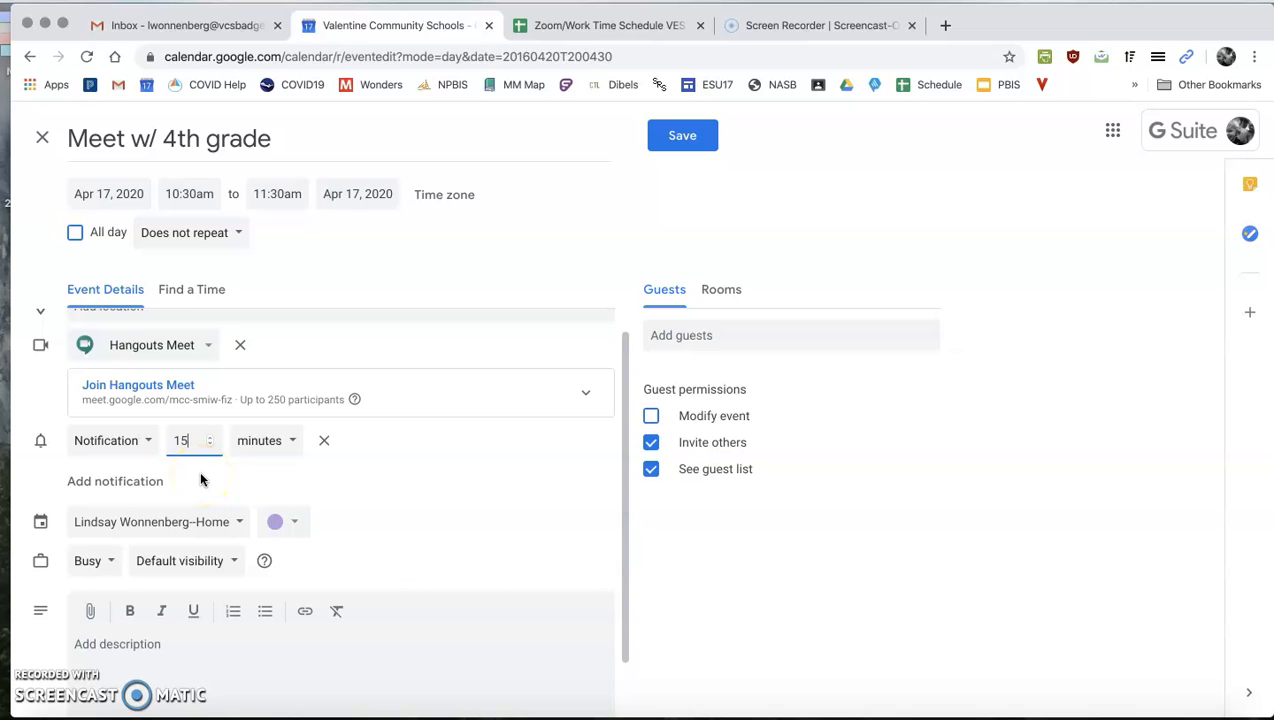
scroll(429, 450, "down", 2)
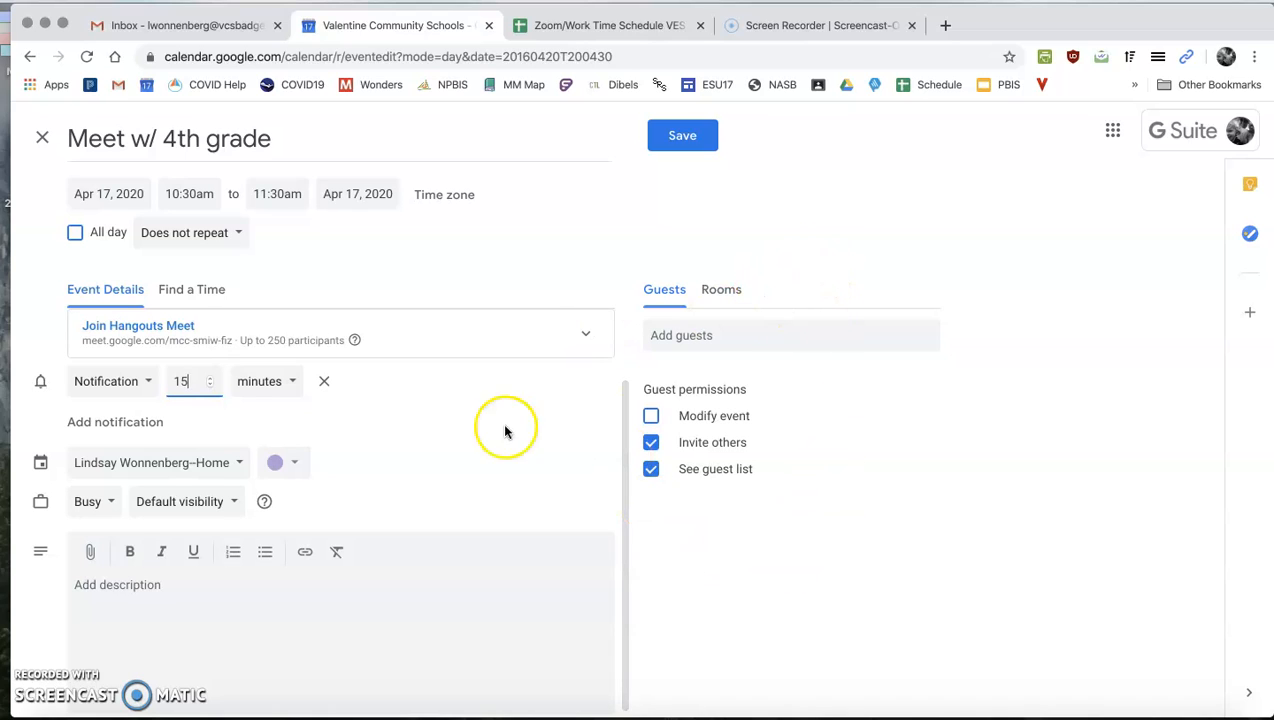
scroll(455, 460, "up", 2)
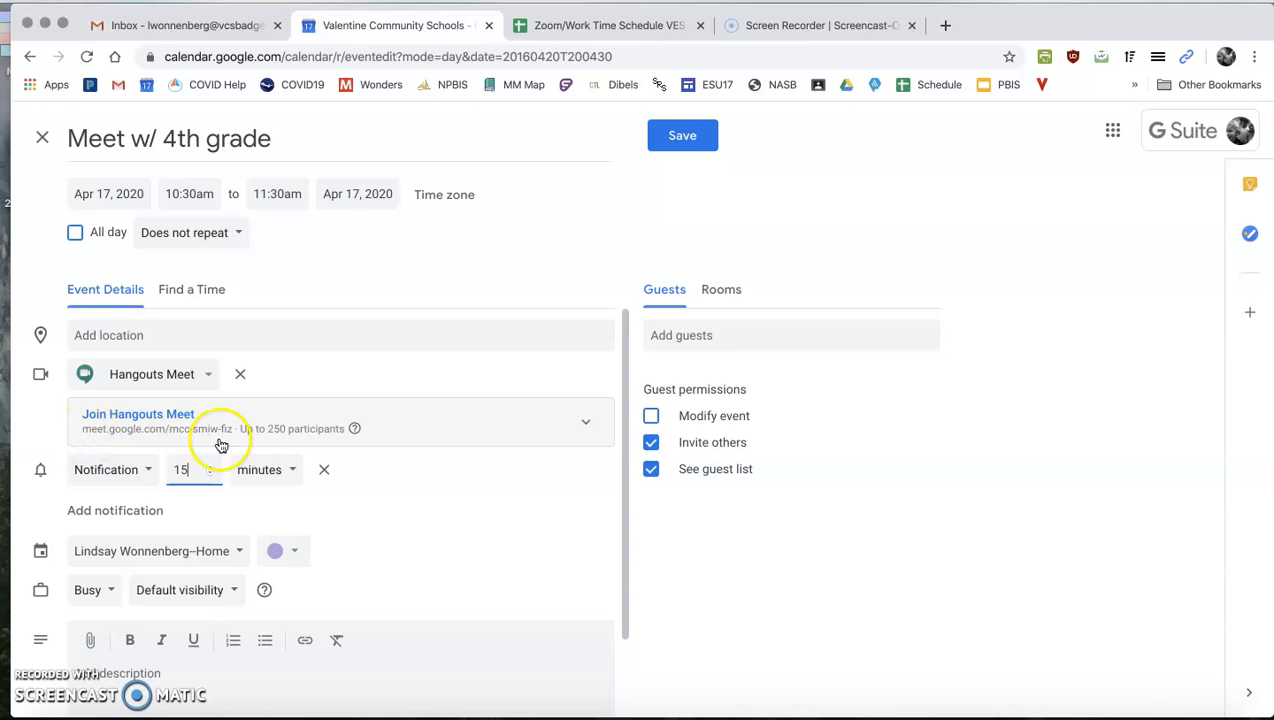
Find the student by the address prefix "31" and add the student as a guest of the event
left_click(707, 331)
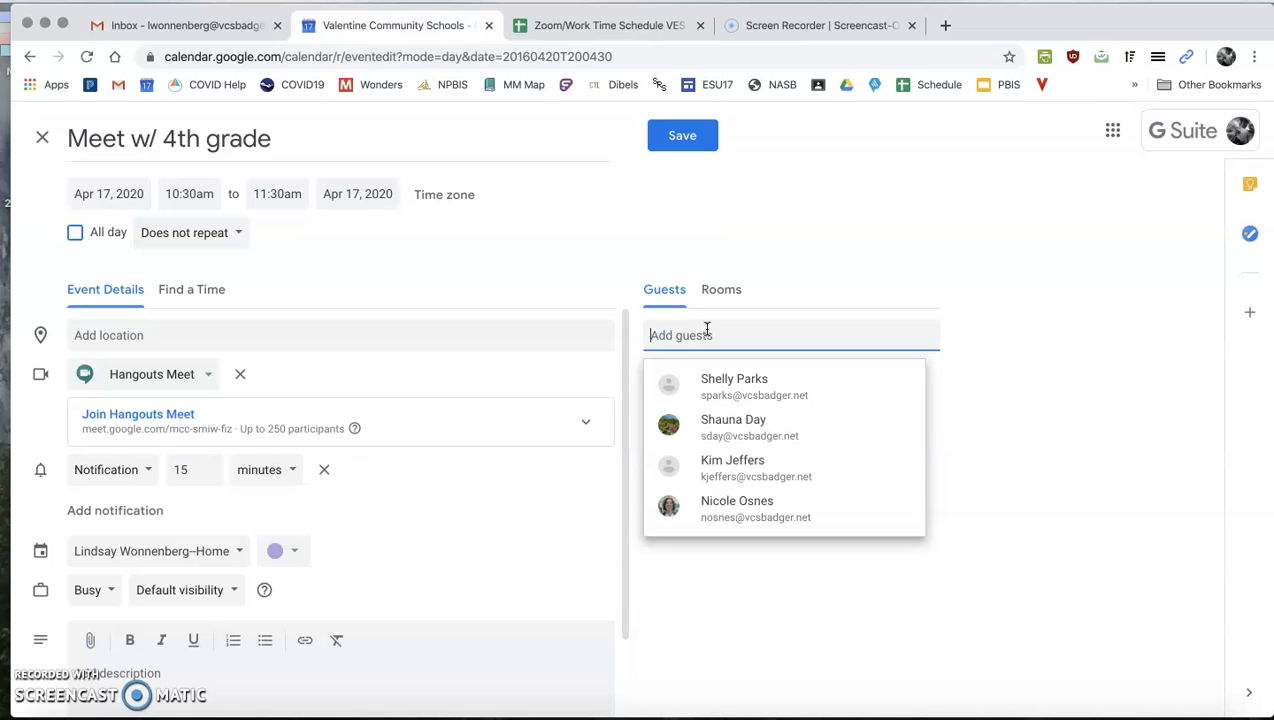
type("aj")
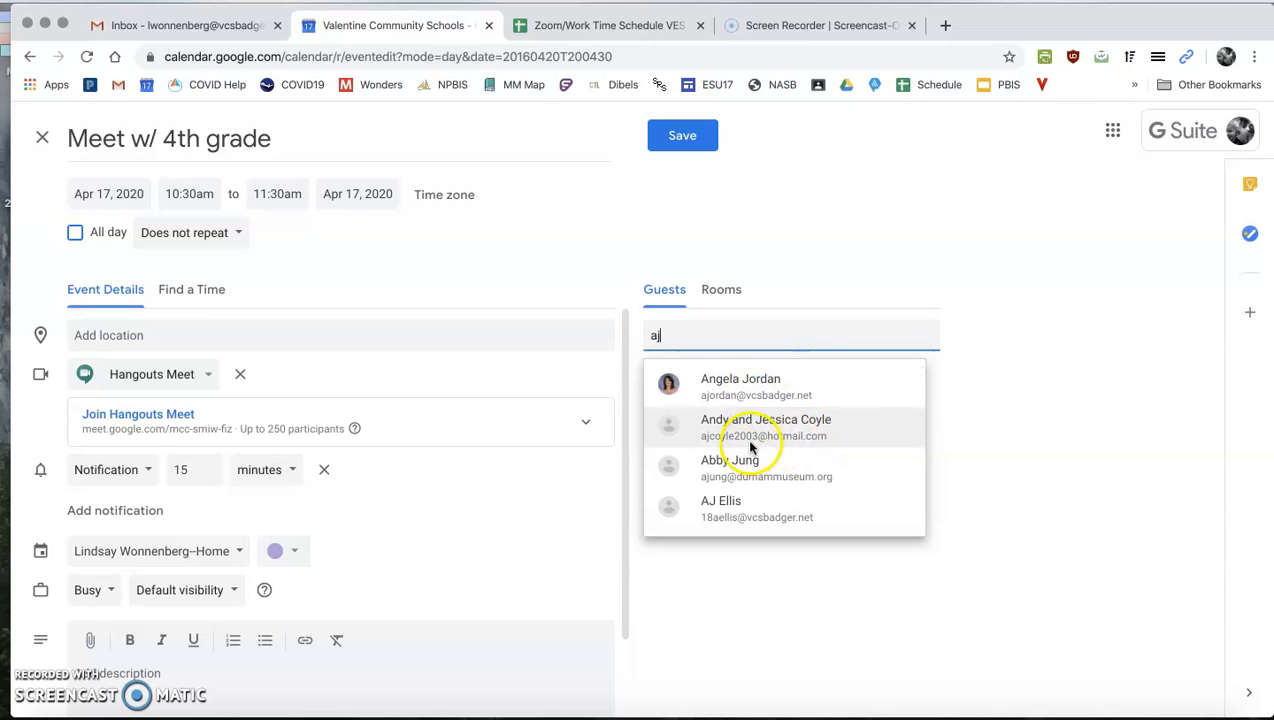
key("BackSpace")
key("BackSpace")
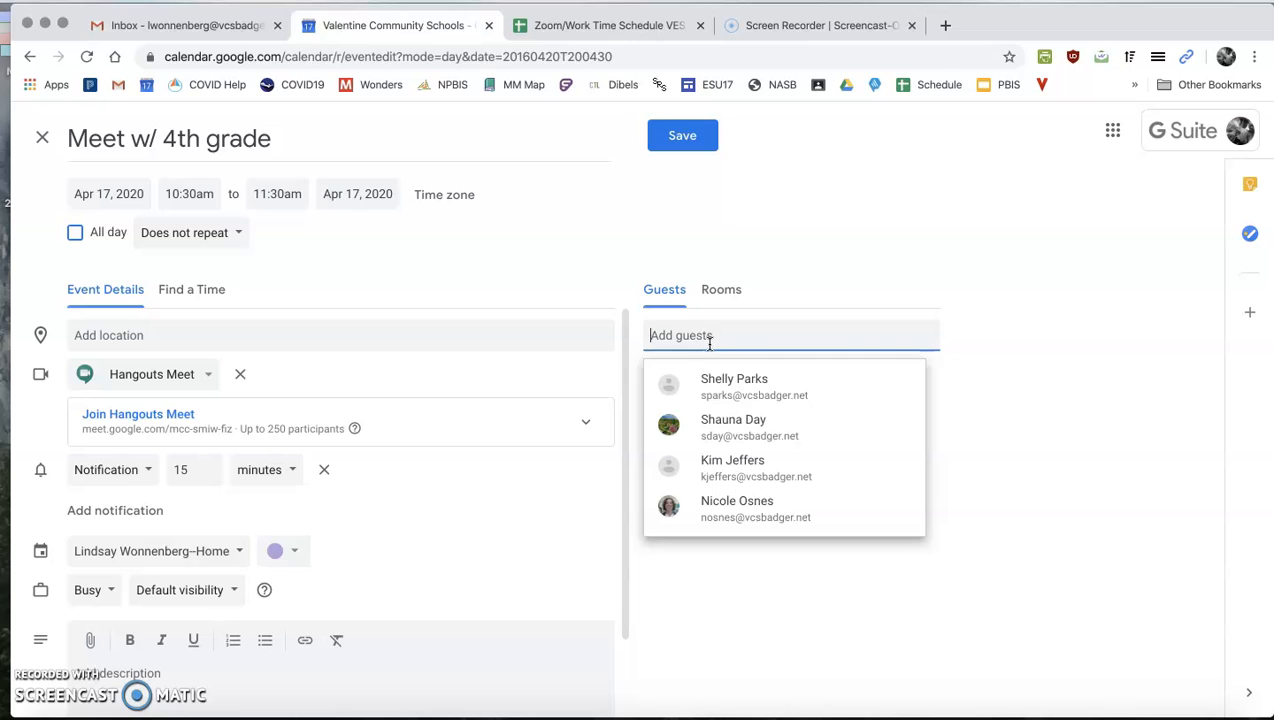
type("31")
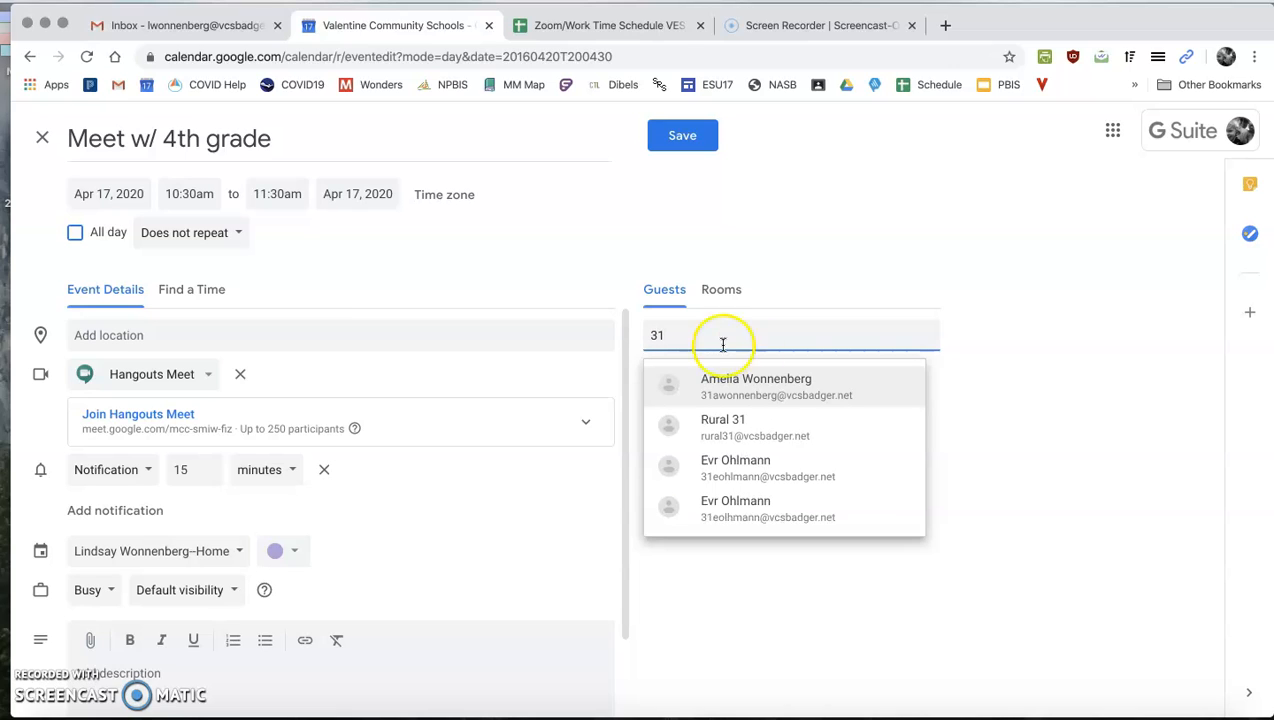
left_click(815, 404)
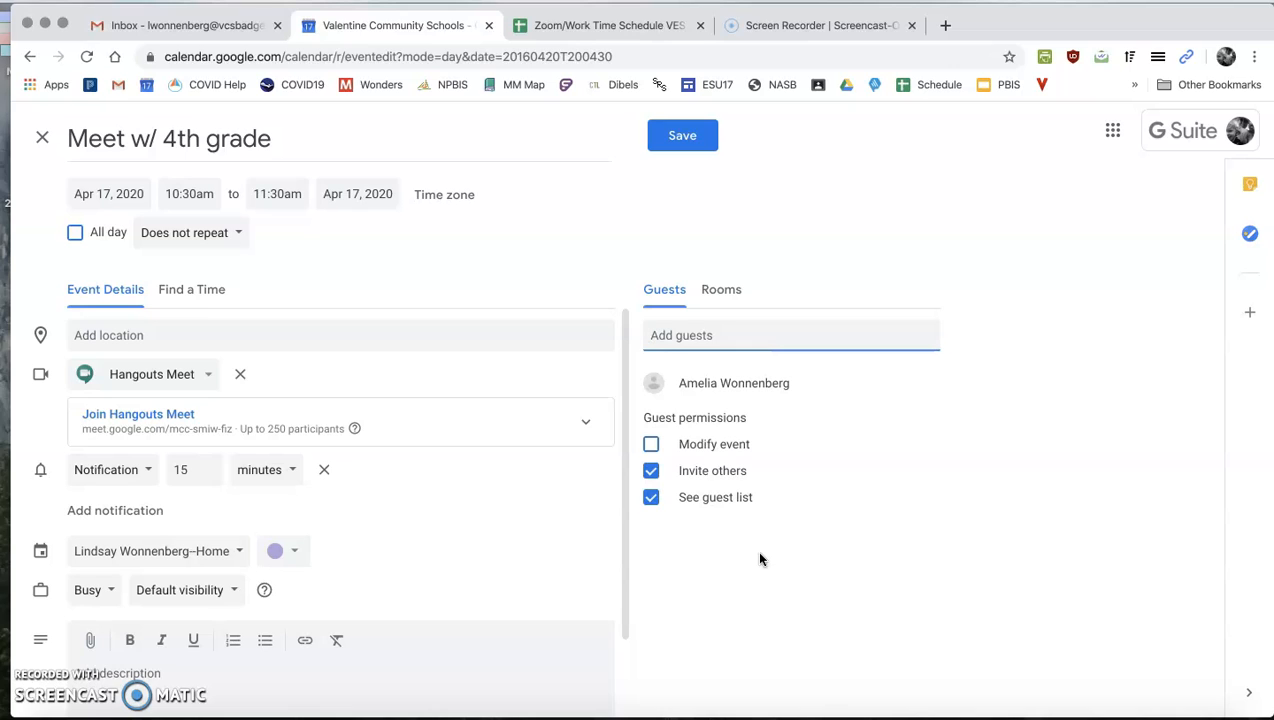
Save the event and send the invitation email to its guest
left_click(651, 446)
left_click(651, 446)
left_click(682, 136)
left_click(683, 136)
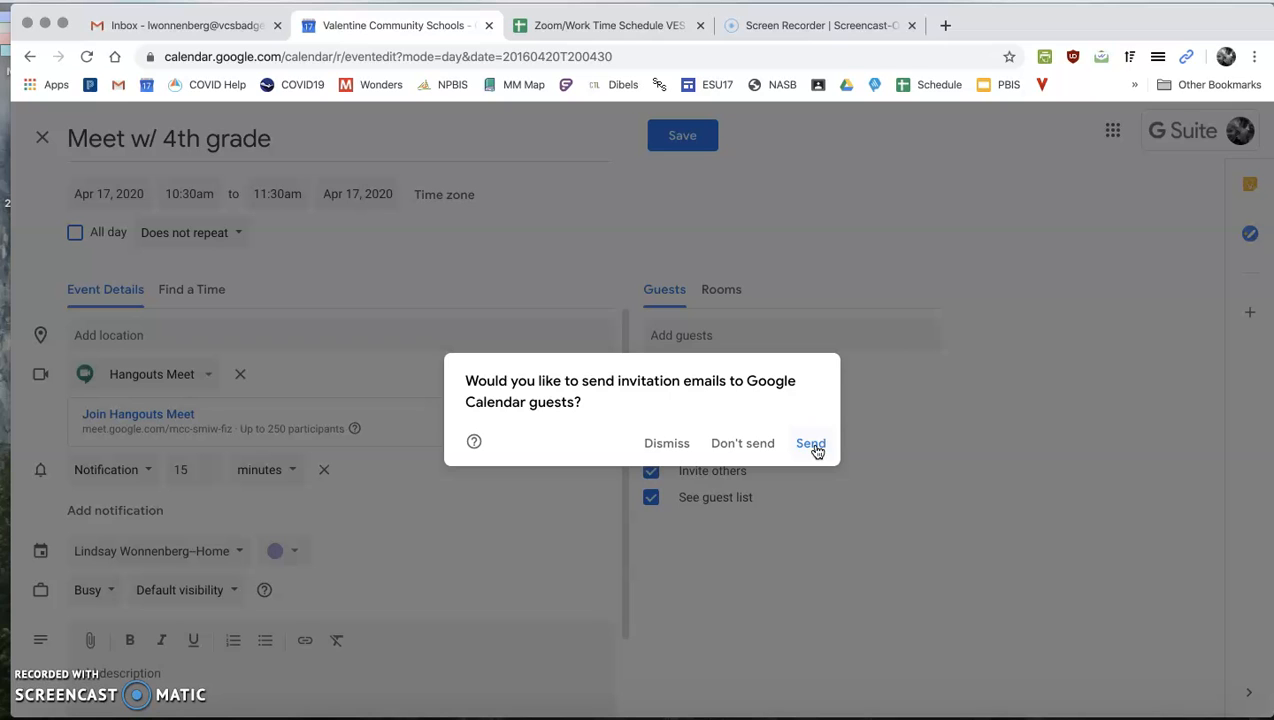
left_click(811, 444)
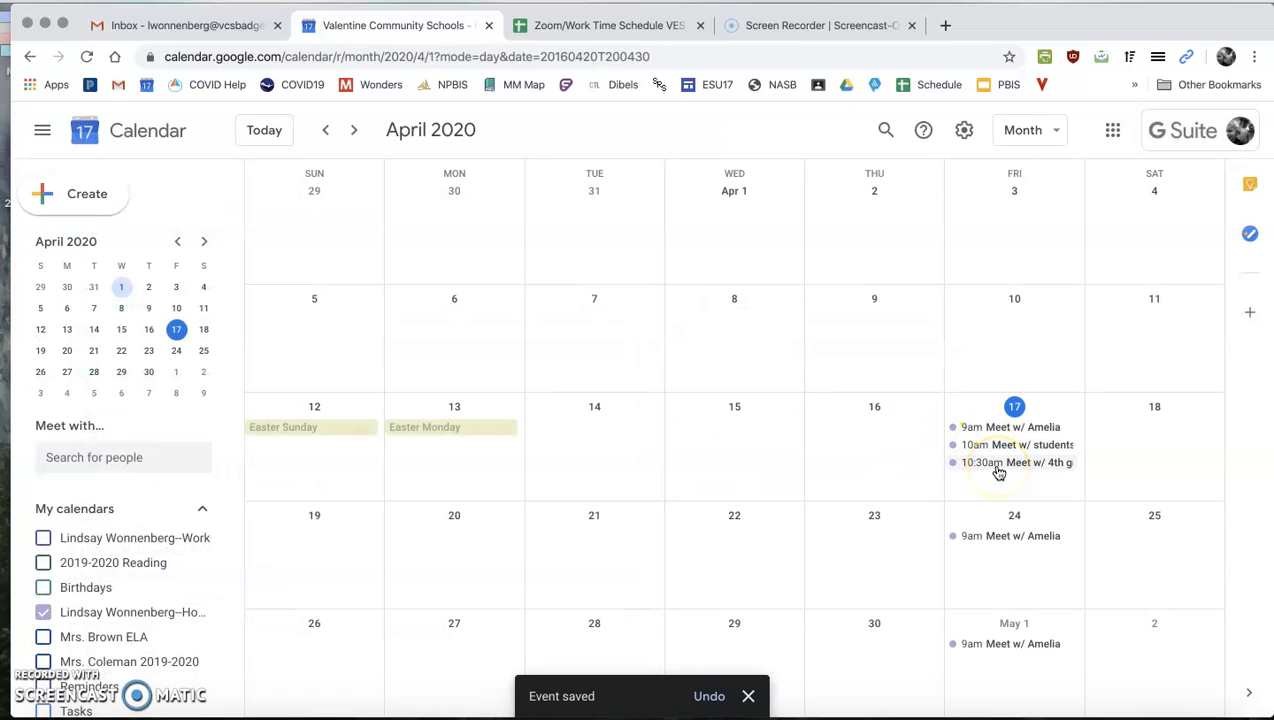
Check the details of the saved "Meet w/ 4th grade" event on April 17, highlight its Hangouts Meet link, and close them
left_click(998, 465)
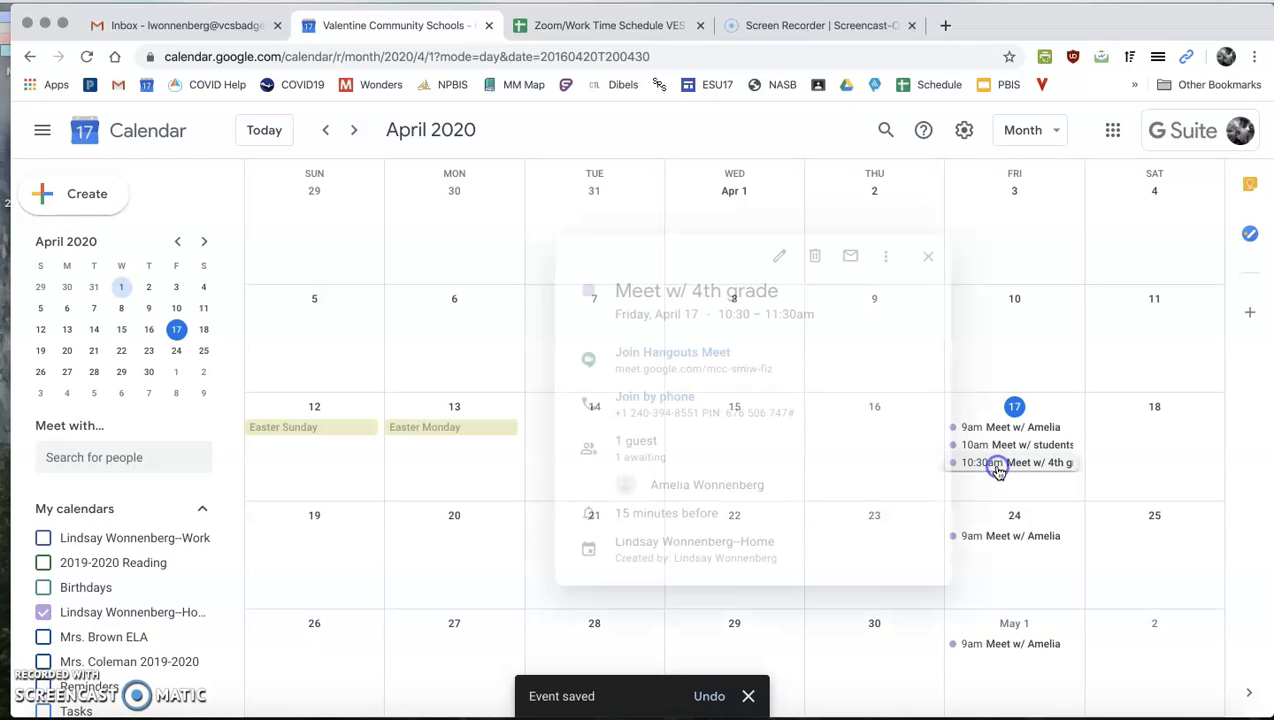
left_click_drag(758, 372, 600, 370)
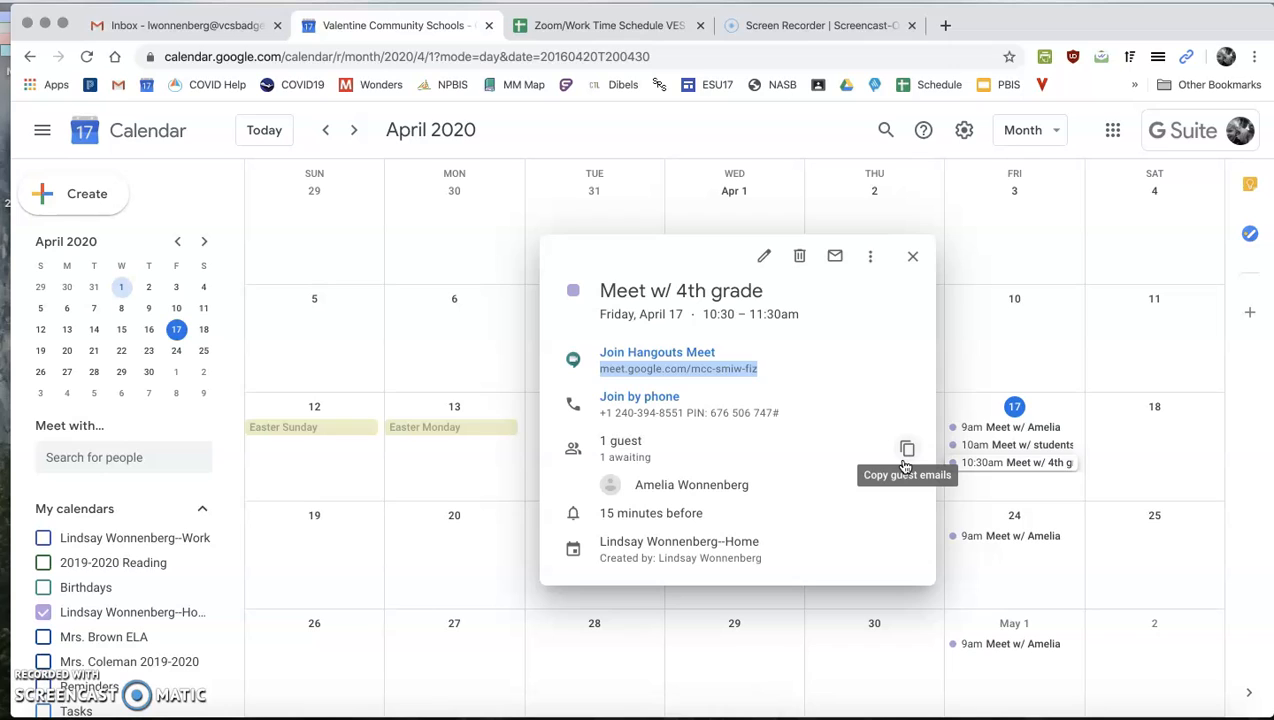
left_click(916, 260)
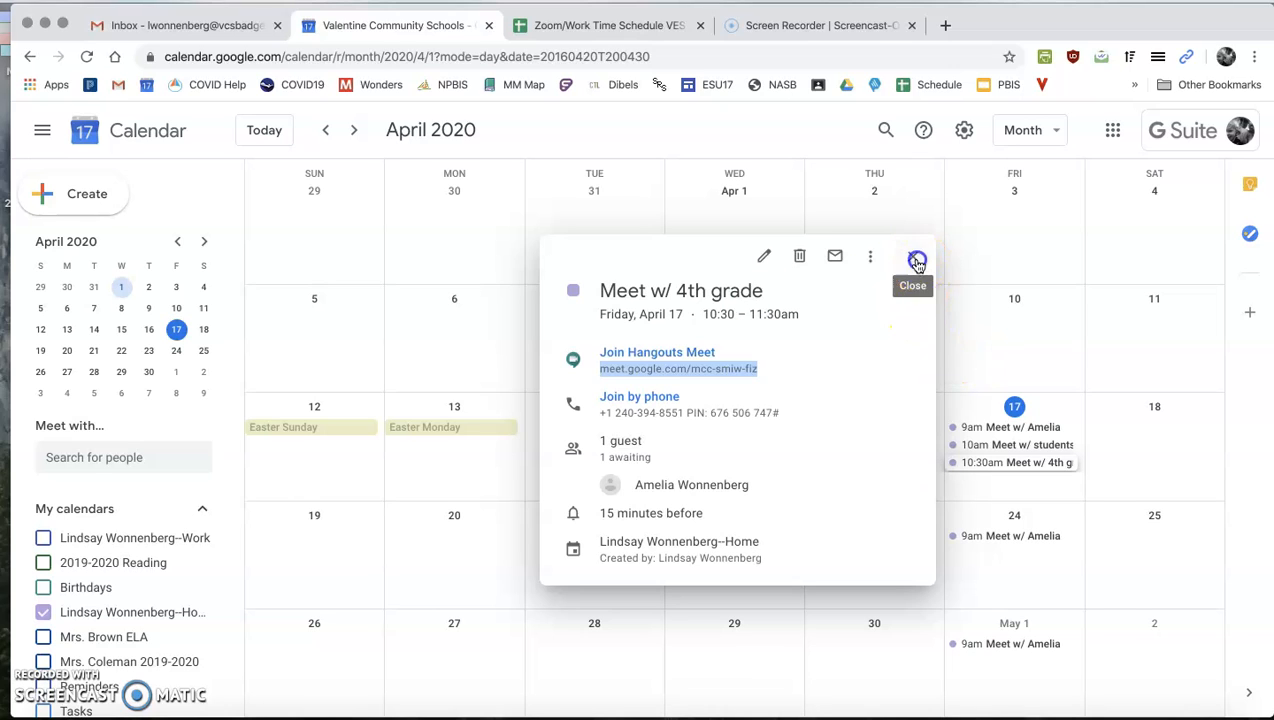
Open the Hangouts Meet meeting of the 9am event on April 17 and join it
left_click(989, 447)
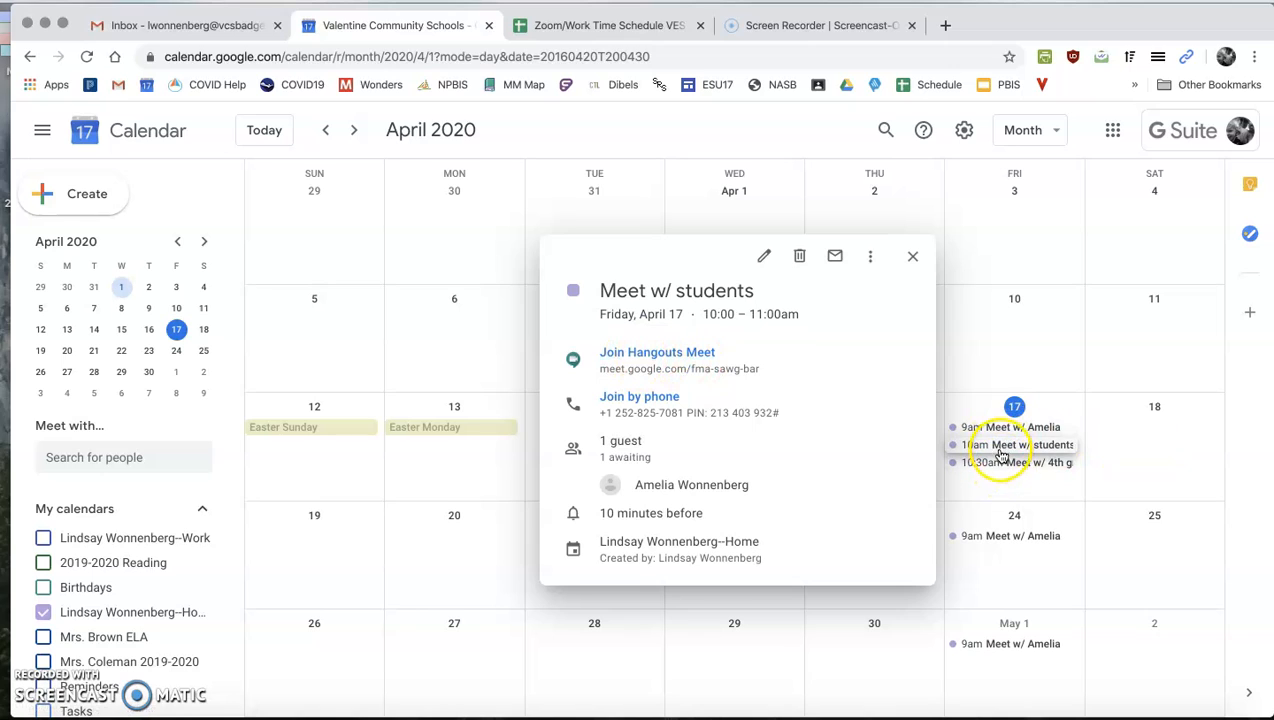
left_click(997, 428)
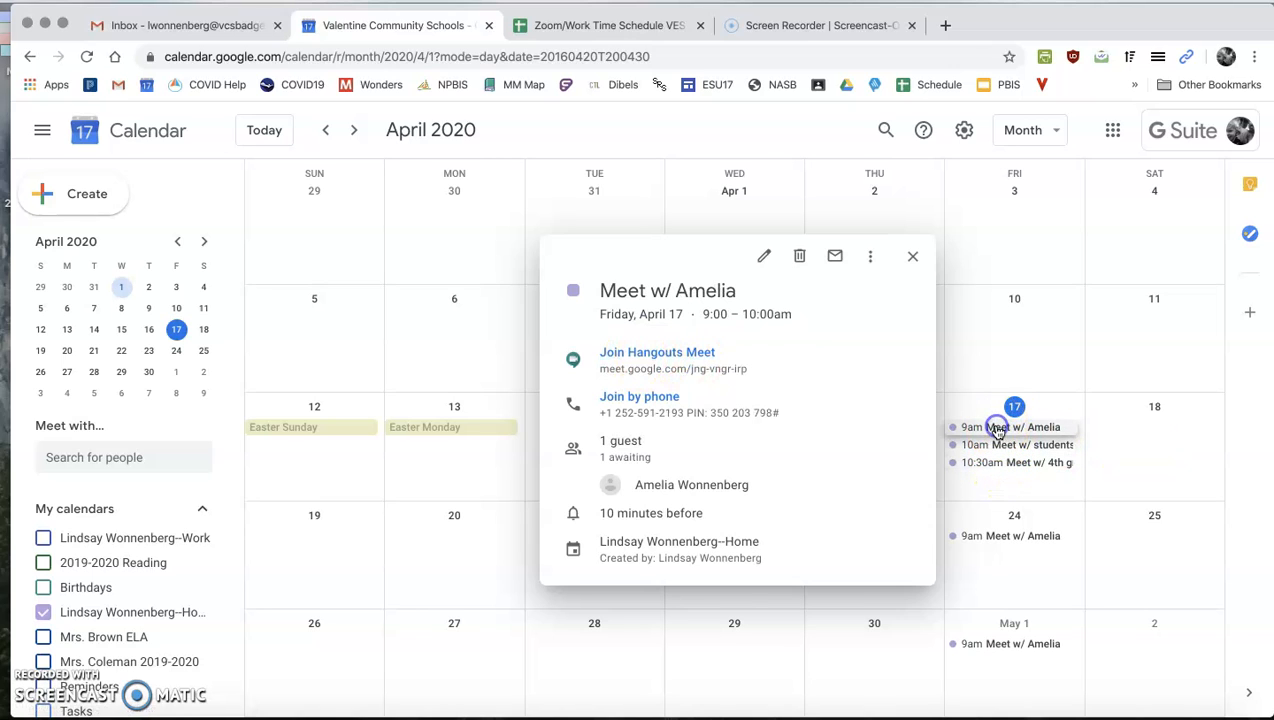
left_click(655, 360)
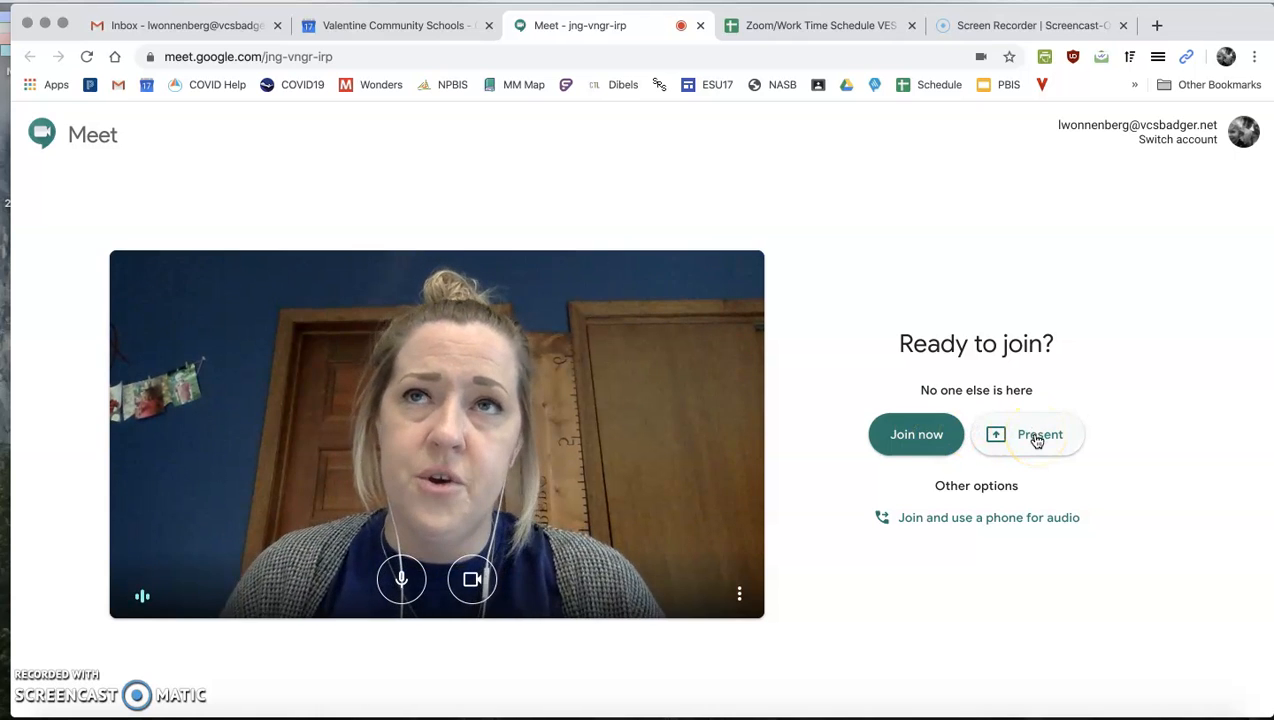
left_click(896, 436)
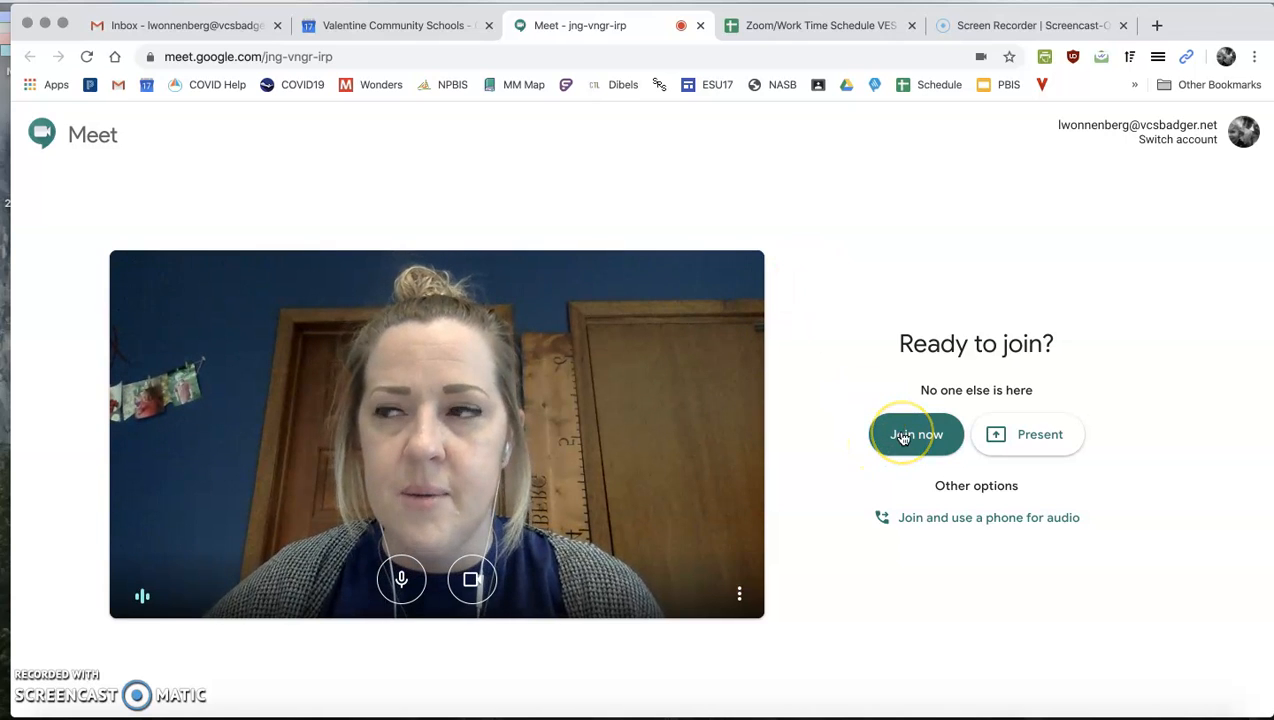